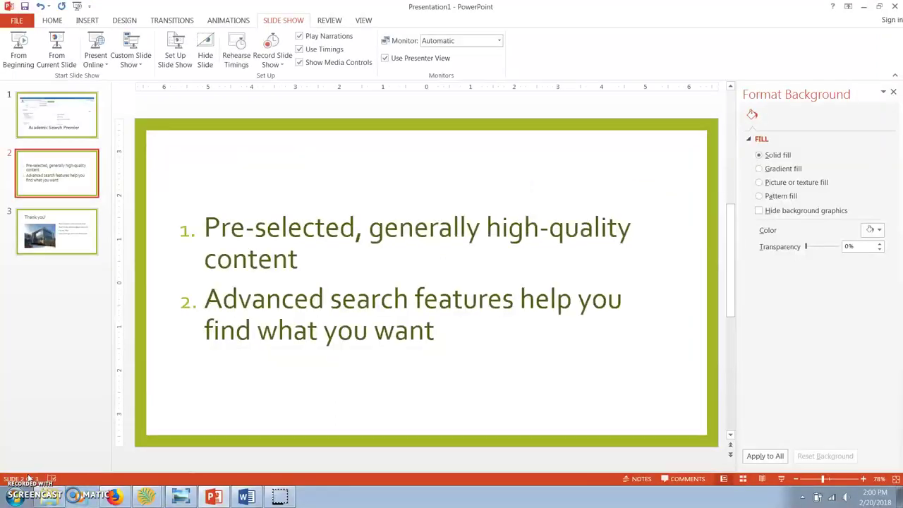
Step: Switch to Firefox, open the library's Databases page in a new tab and go to Academic Search Premier
click(111, 498)
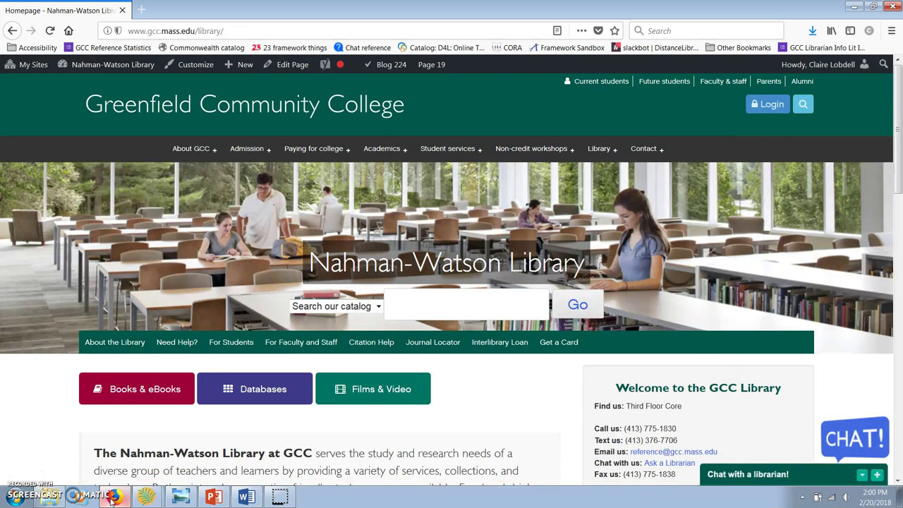
right_click(243, 394)
click(263, 400)
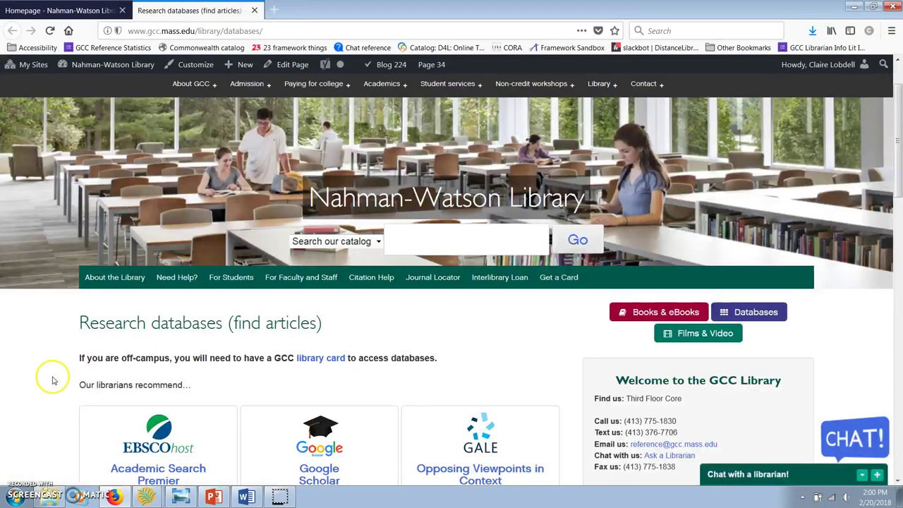
scroll(51, 381, down, 3)
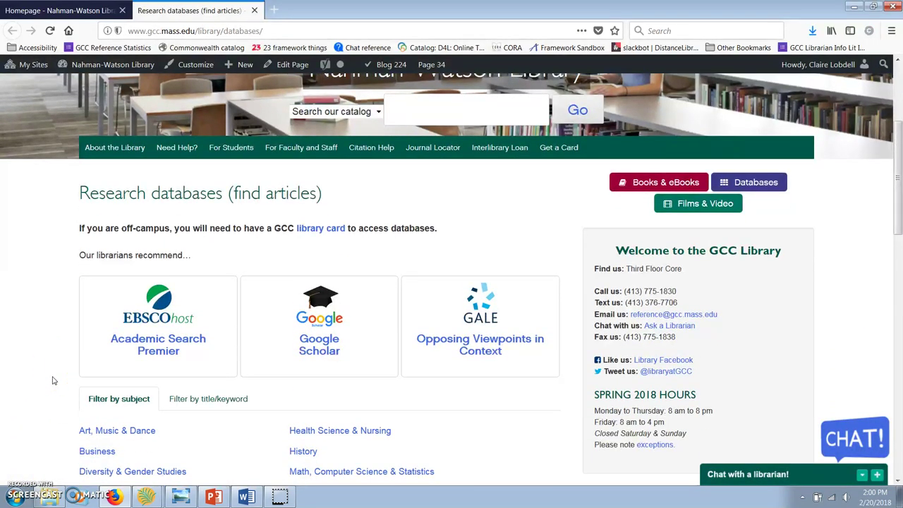
scroll(51, 382, down, 2)
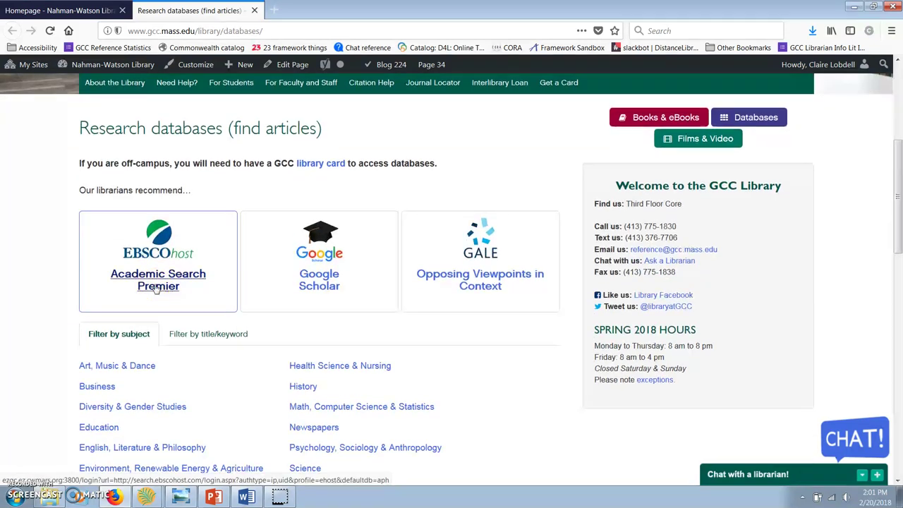
click(156, 286)
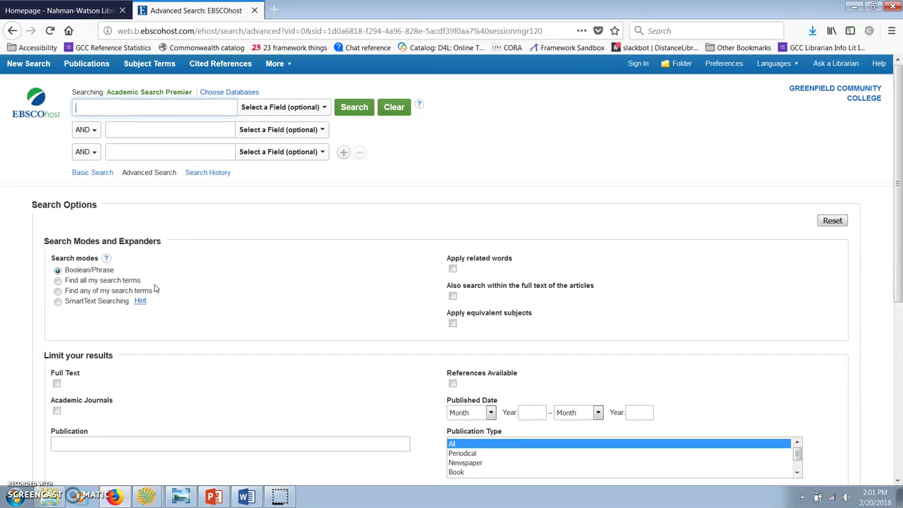
Step: View the off-campus access login image proxy_page.jpg in Windows Photo Viewer and close it
click(176, 502)
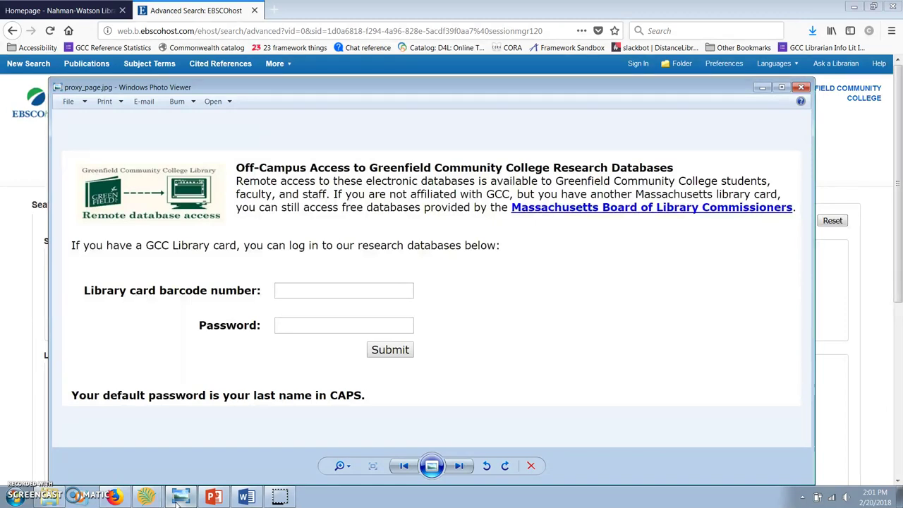
click(801, 86)
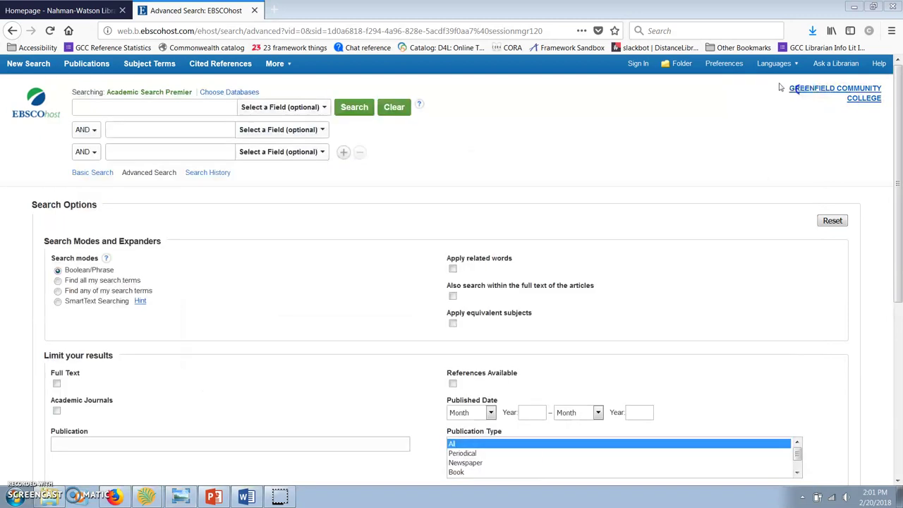
Step: Examine the library card request form on the library site's Get a Card page and return to the library homepage
click(113, 18)
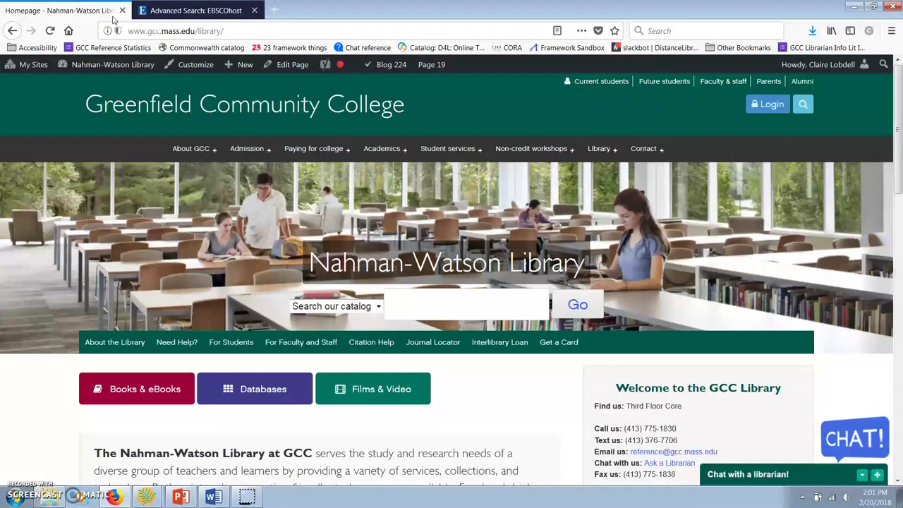
click(561, 346)
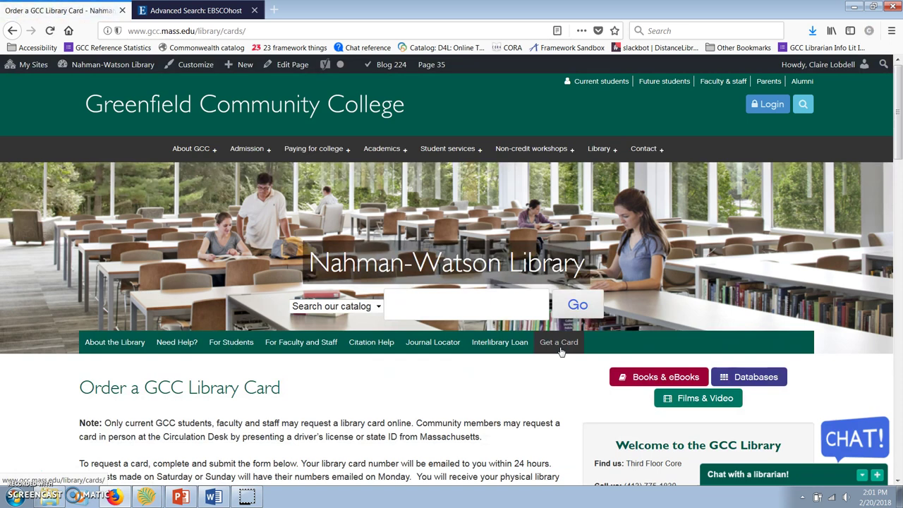
scroll(561, 352, down, 5)
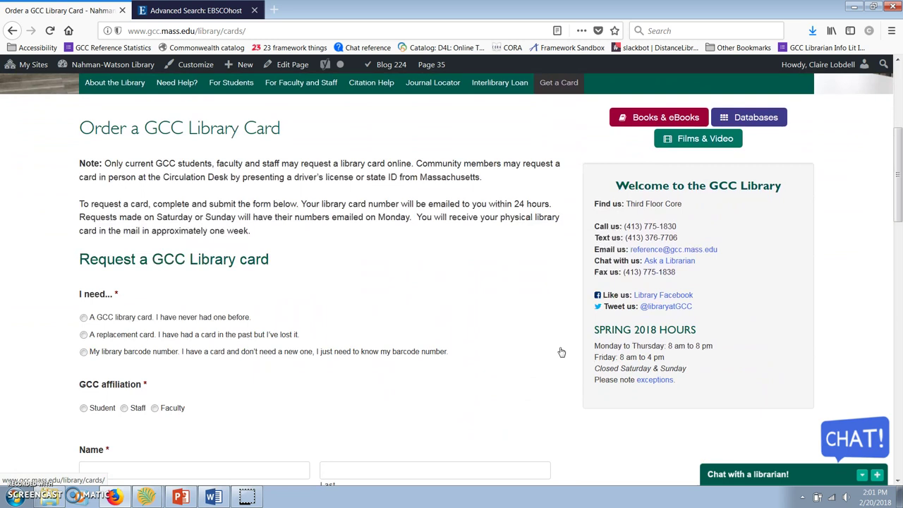
scroll(561, 351, down, 2)
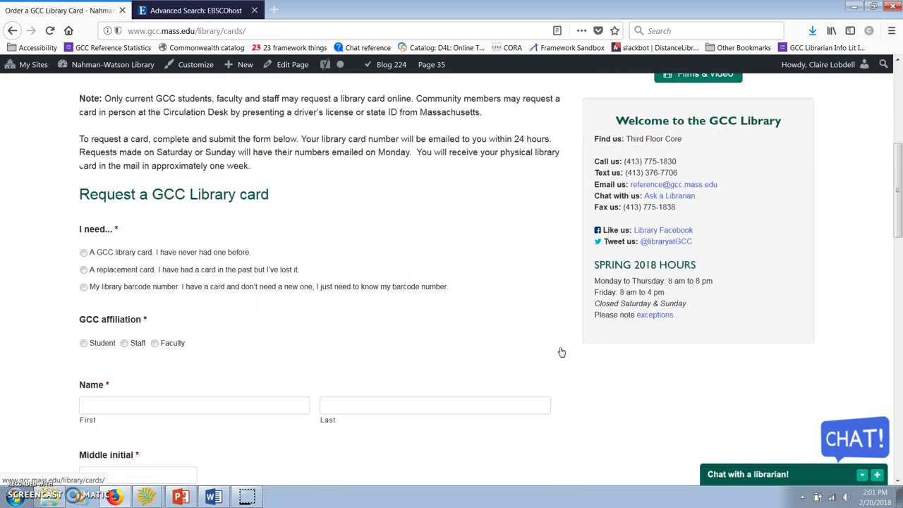
click(10, 31)
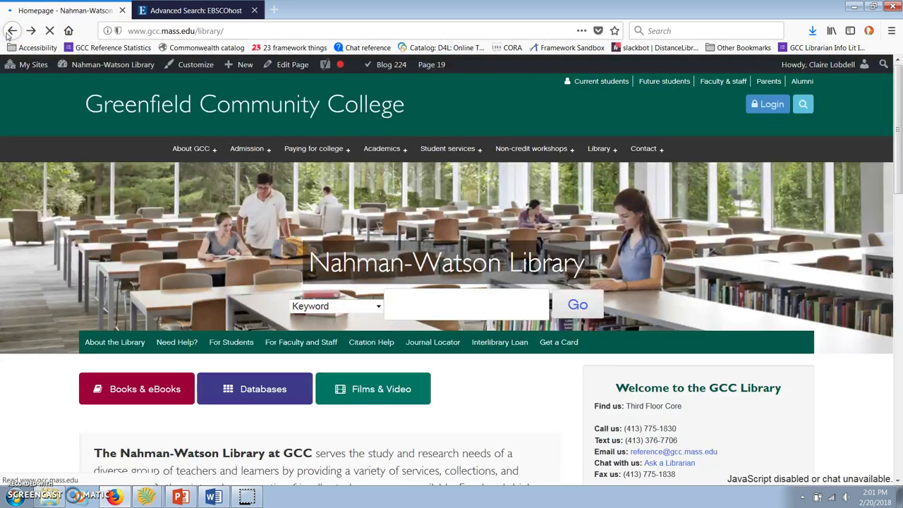
Step: Limit the Academic Search Premier results to full text and a published date range of 2013 to 2018
click(187, 12)
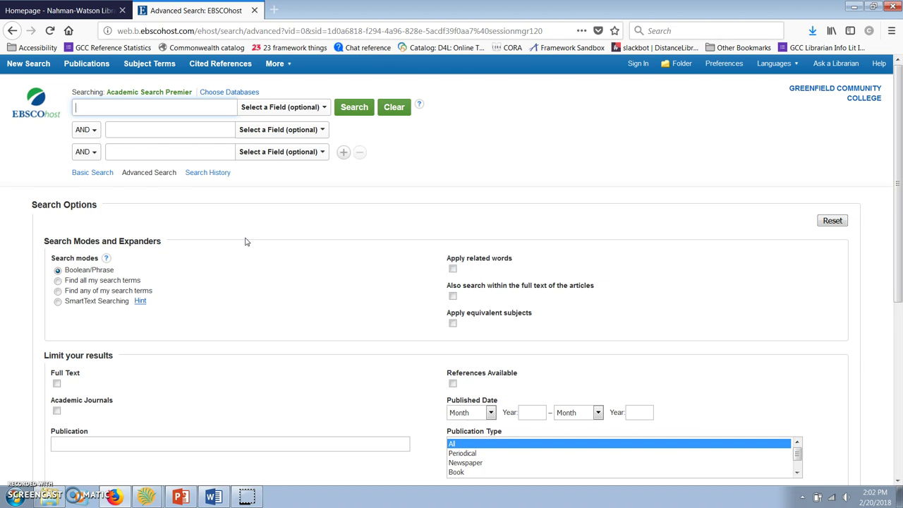
click(57, 385)
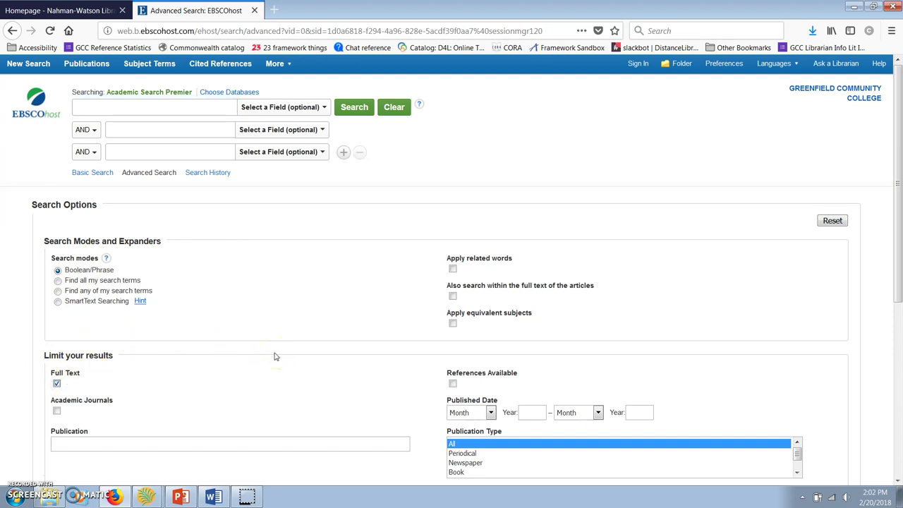
click(535, 414)
text(2013)
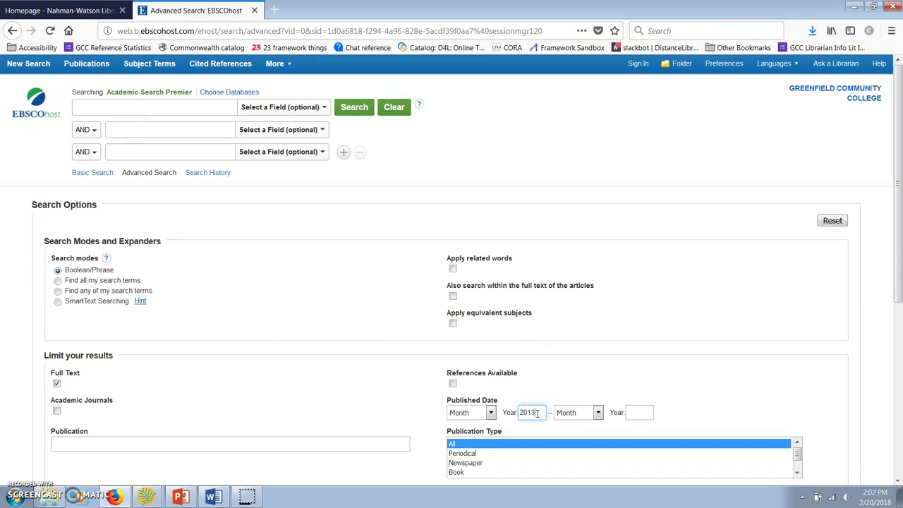
key(Tab)
key(Tab)
text(2018)
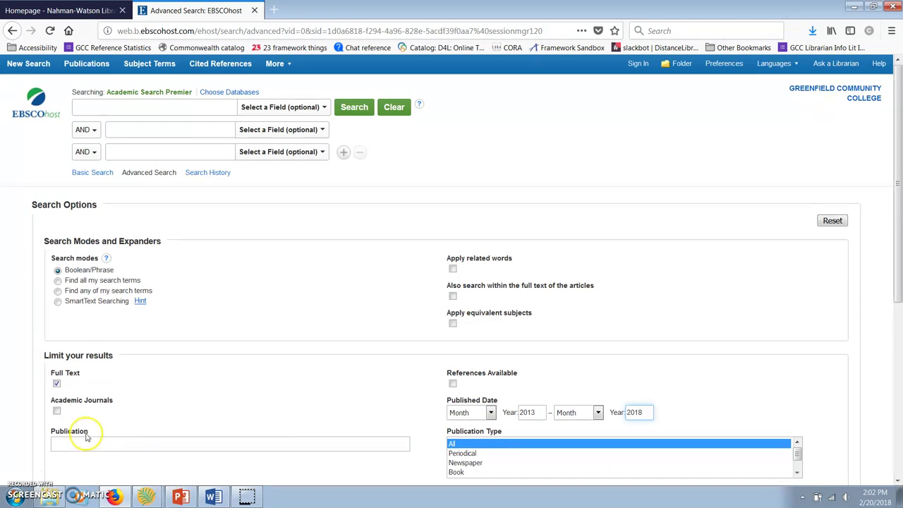
Step: Turn the Academic Journals limit on and off again, and set the published date's start year to 2008
click(57, 412)
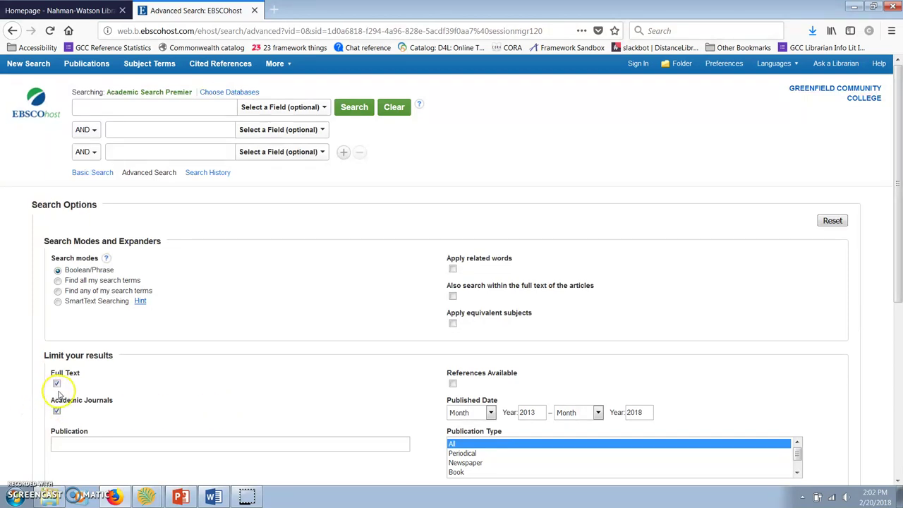
double_click(536, 412)
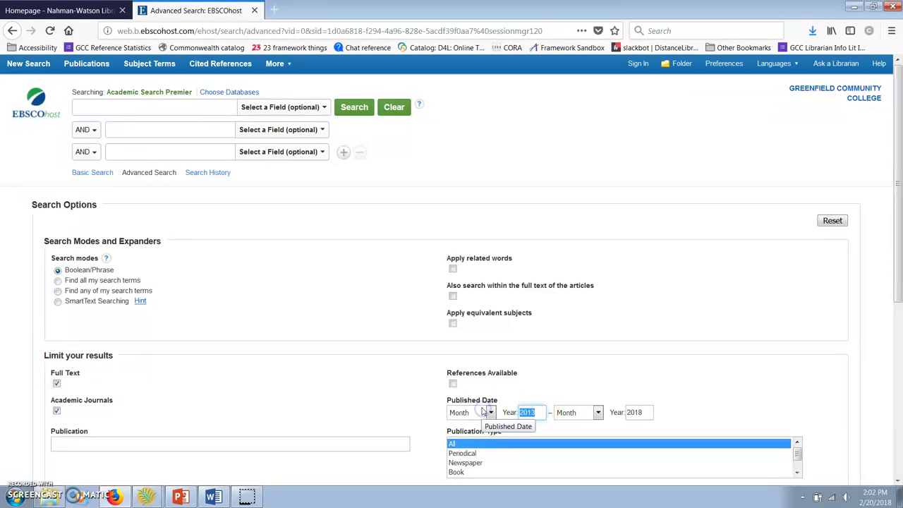
text(2008)
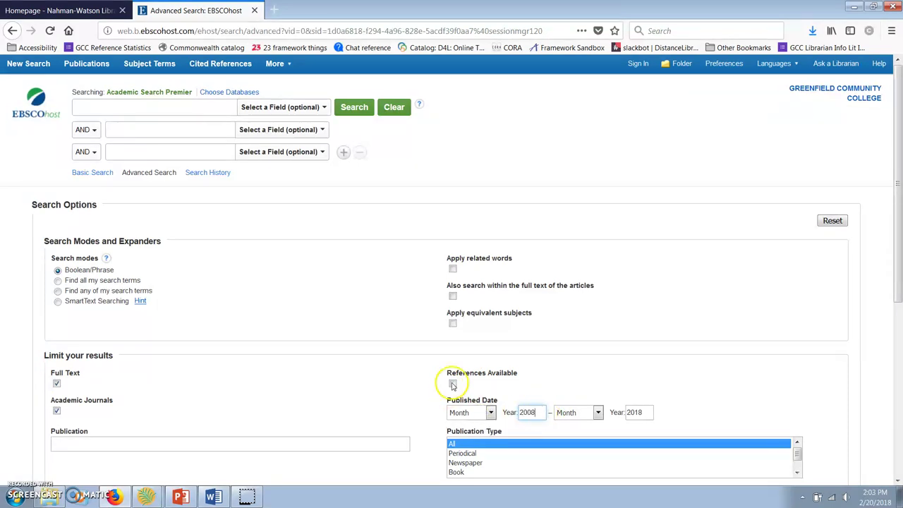
click(56, 411)
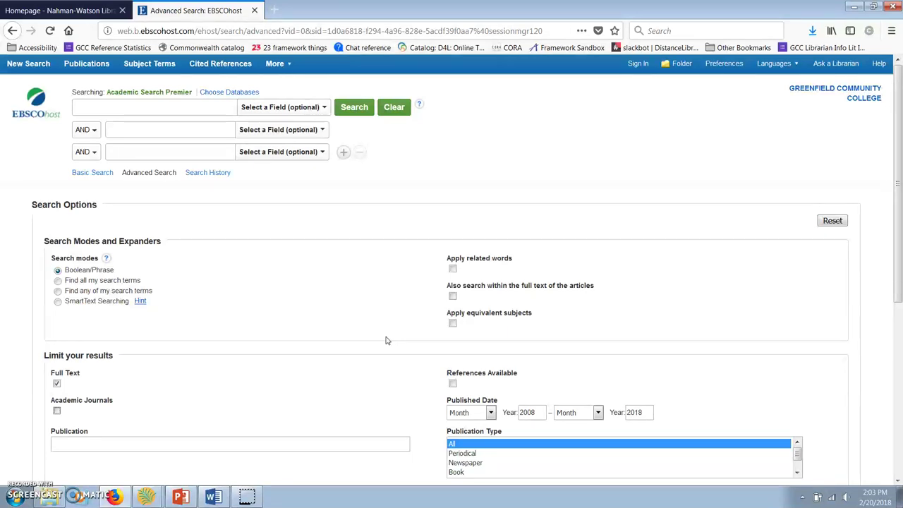
Step: Enter "global warming" OR "climate change" as the first search term and restrict it to AB Abstract or Author-Supplied Abstract
click(123, 107)
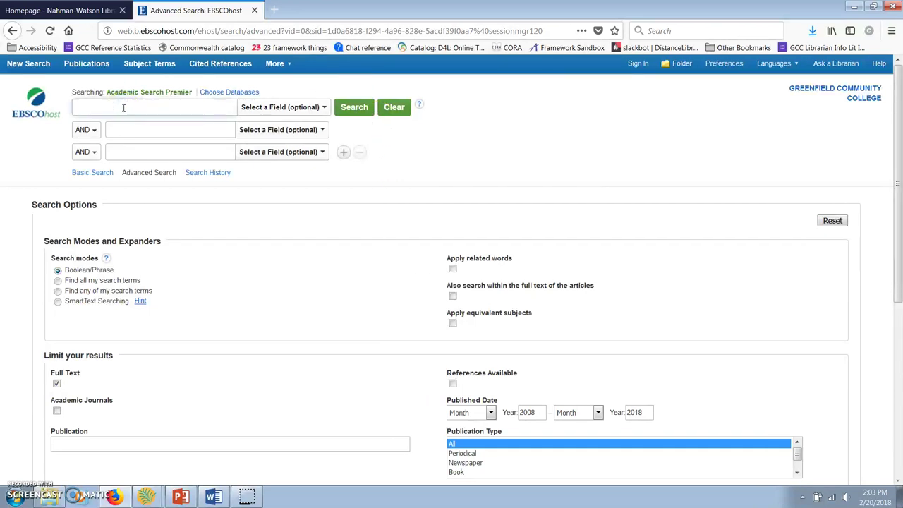
text("global wa)
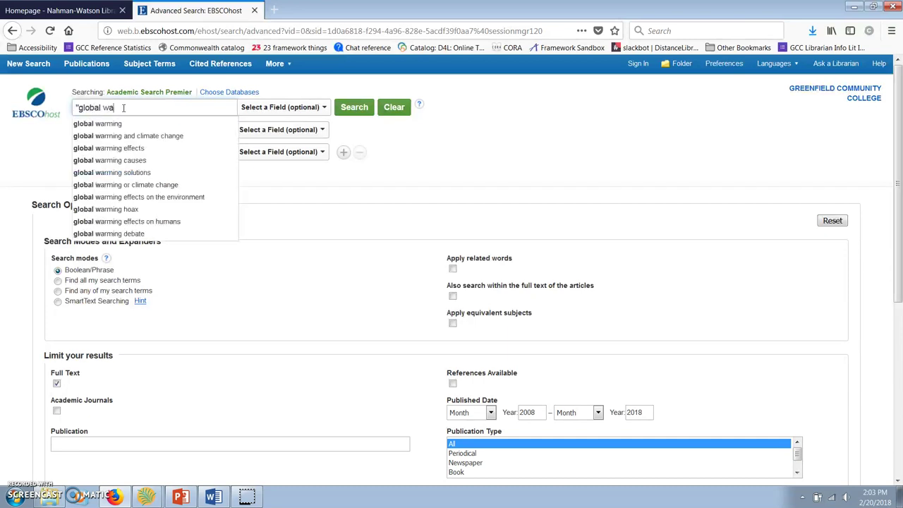
text(rming" OR )
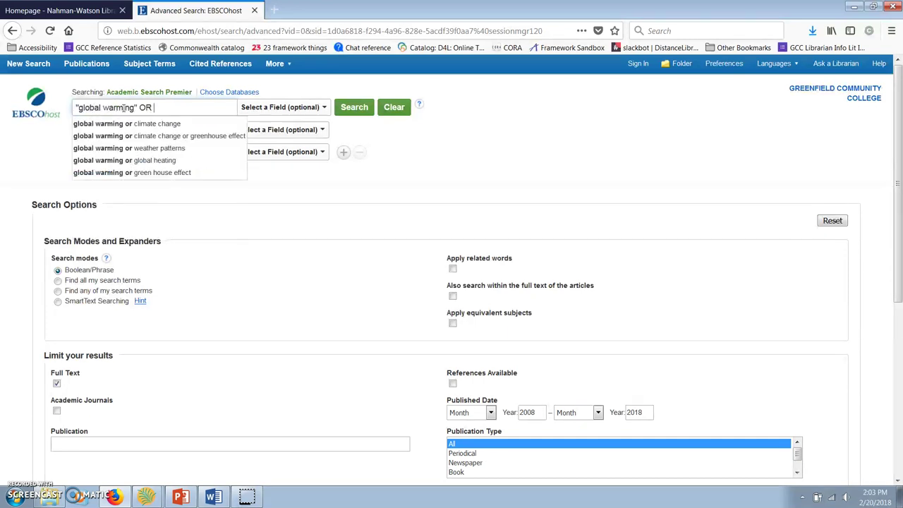
text("cl)
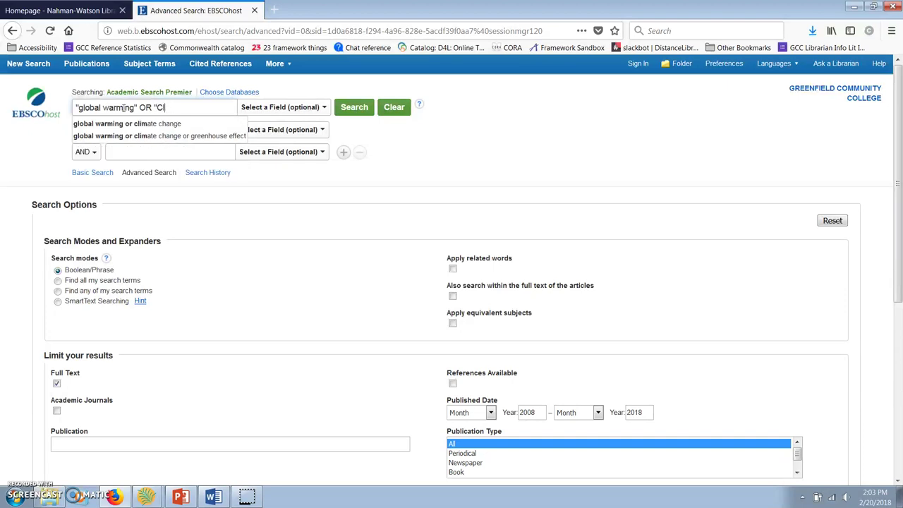
text(imate change)
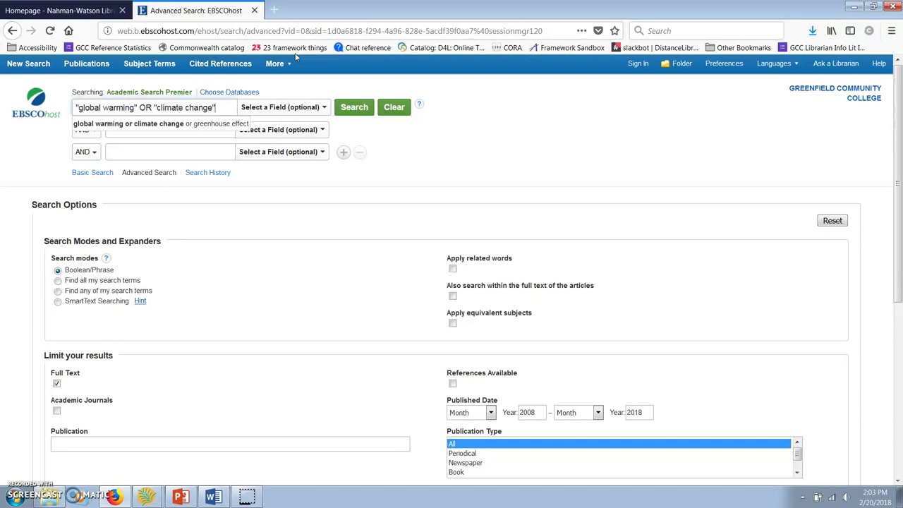
click(268, 110)
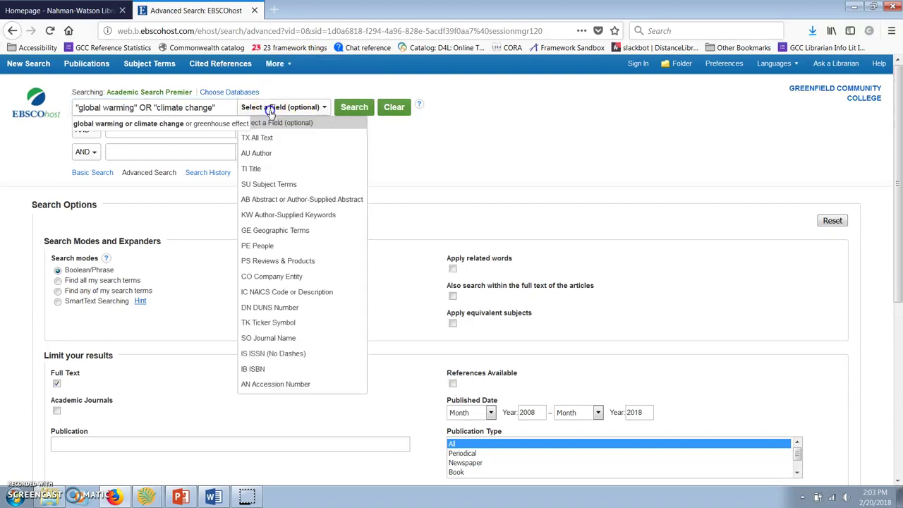
click(290, 201)
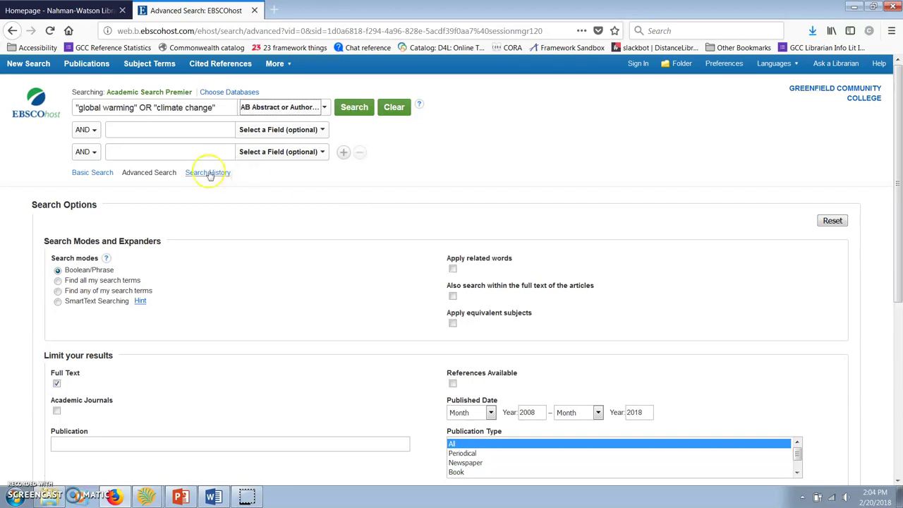
Step: Enter hurricane OR typhoon OR "tropical cyclone" as the second search term, combined with AND
click(154, 129)
text(hurricanes)
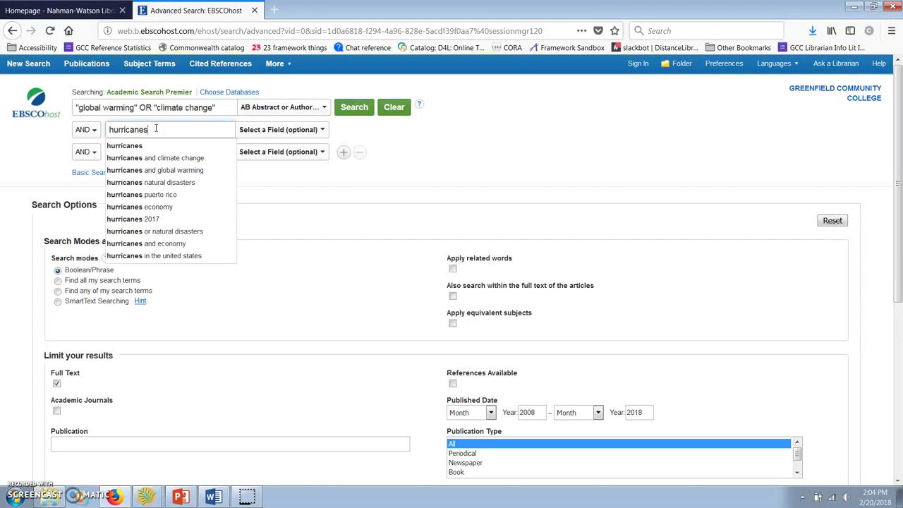
text( OR)
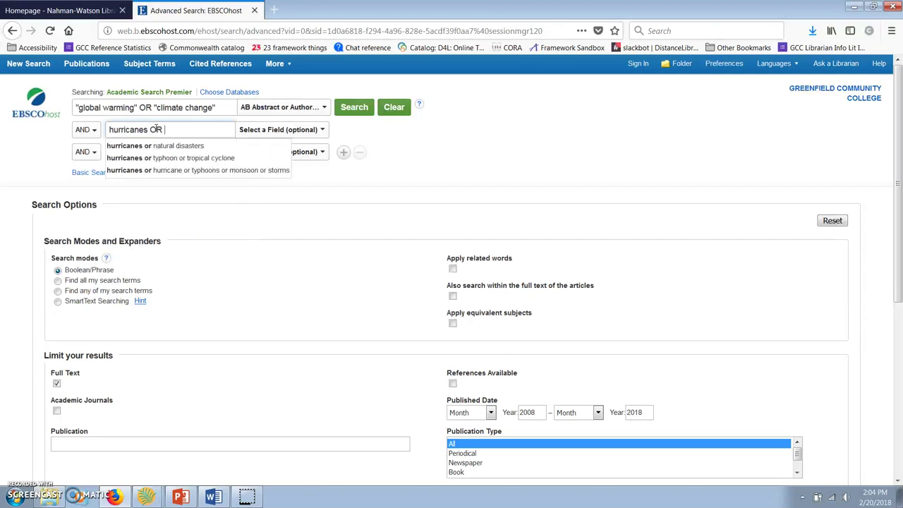
click(143, 130)
key(BackSpace)
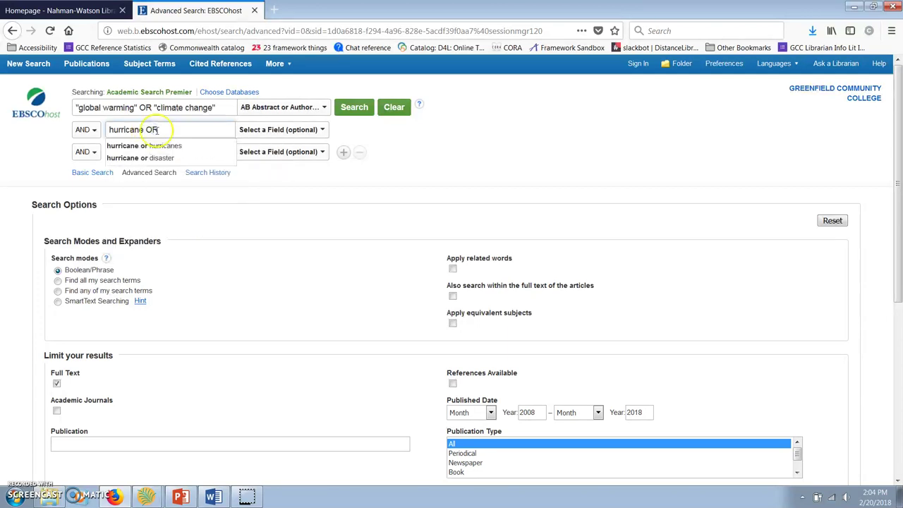
click(180, 131)
text(t)
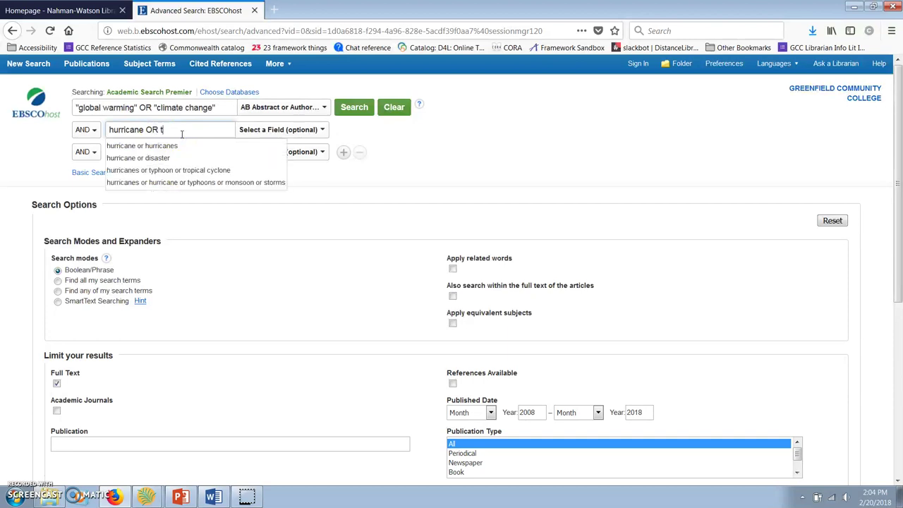
text(yphoon)
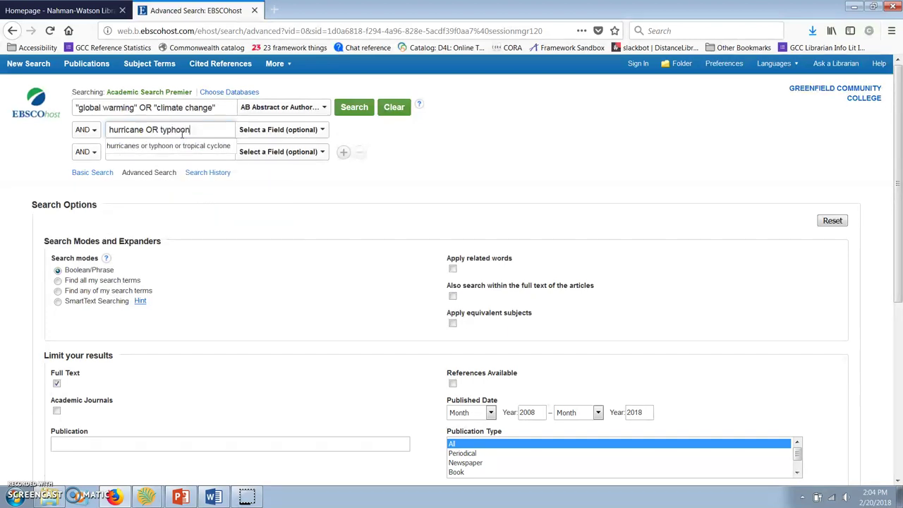
text( OR ")
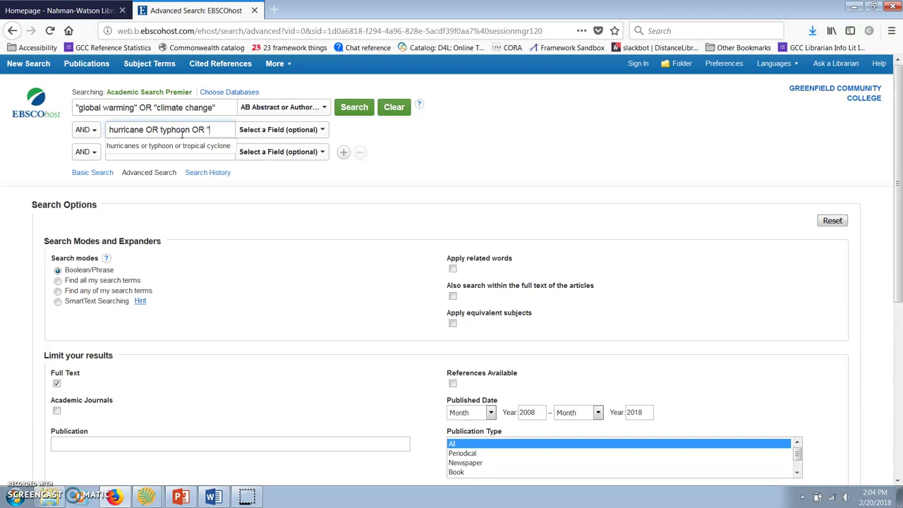
text(tropical)
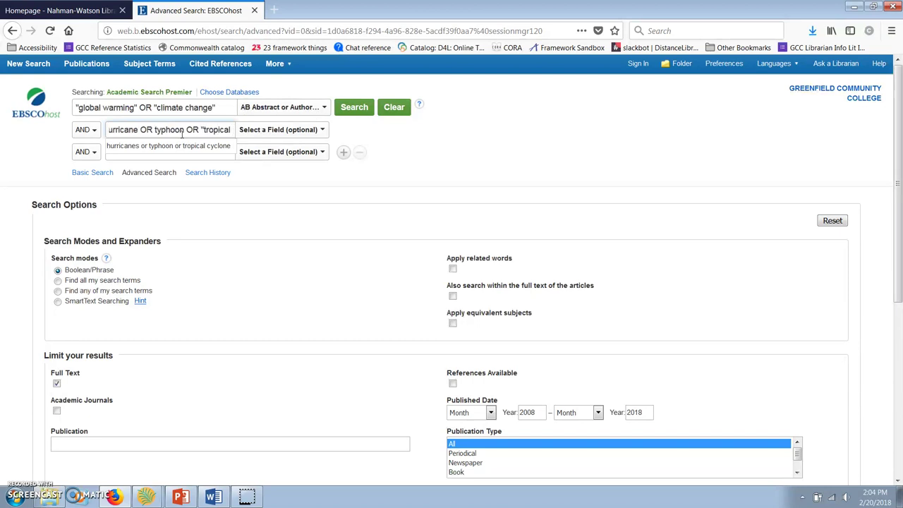
text( cyclone")
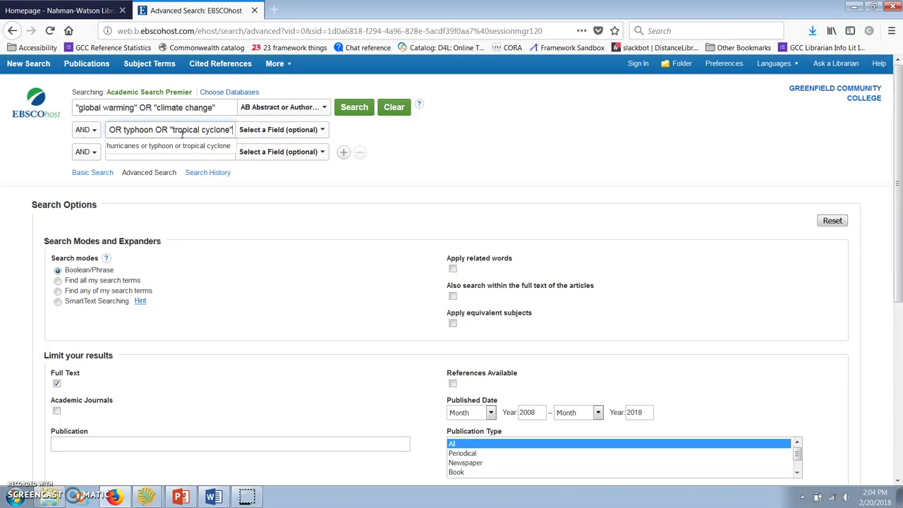
Step: Restrict the second search term to AB Abstract or Author-Supplied Abstract and run the search
click(317, 130)
click(322, 222)
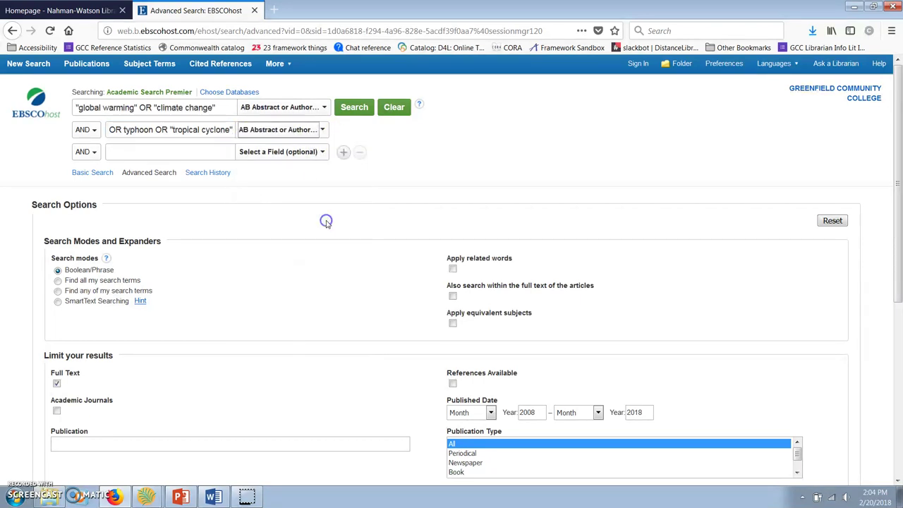
click(349, 113)
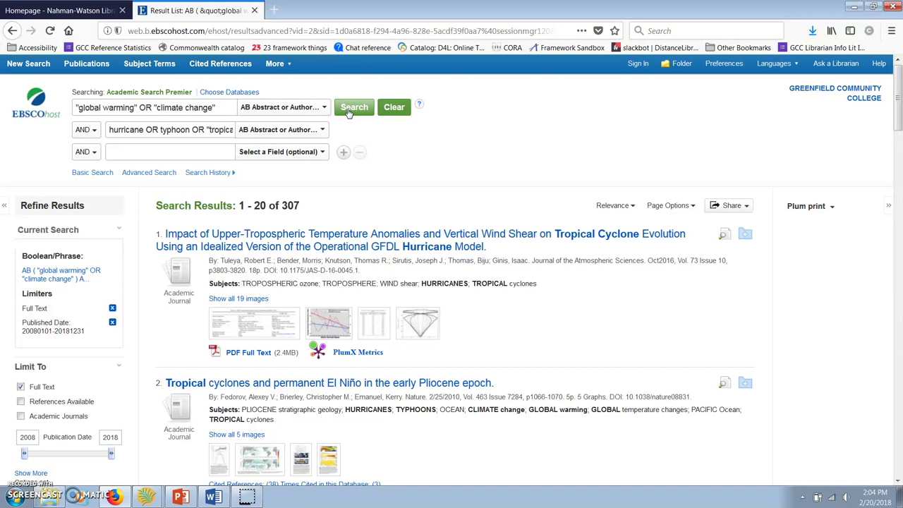
Step: Look through the result list and open the detailed record of result 16, "Weak Tropical Cyclones Dominate the Poleward Migration"
scroll(367, 212, down, 5)
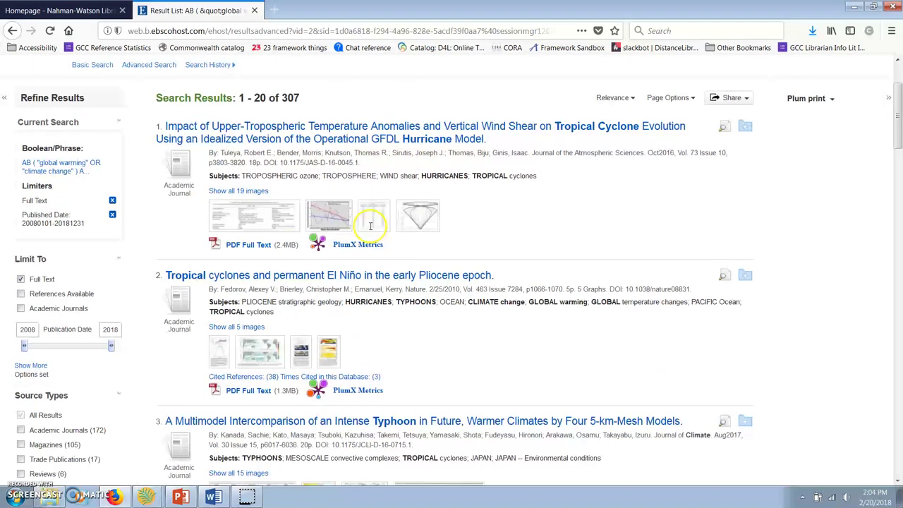
scroll(573, 297, down, 5)
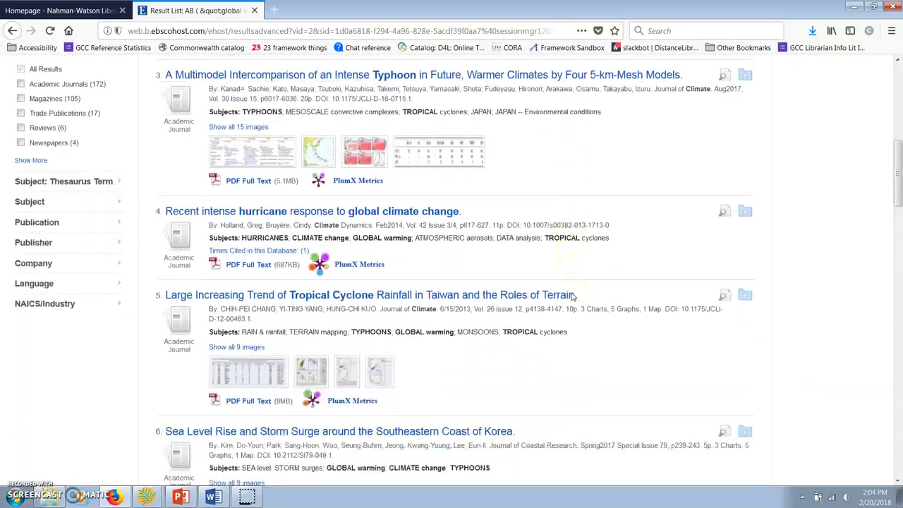
scroll(573, 297, down, 9)
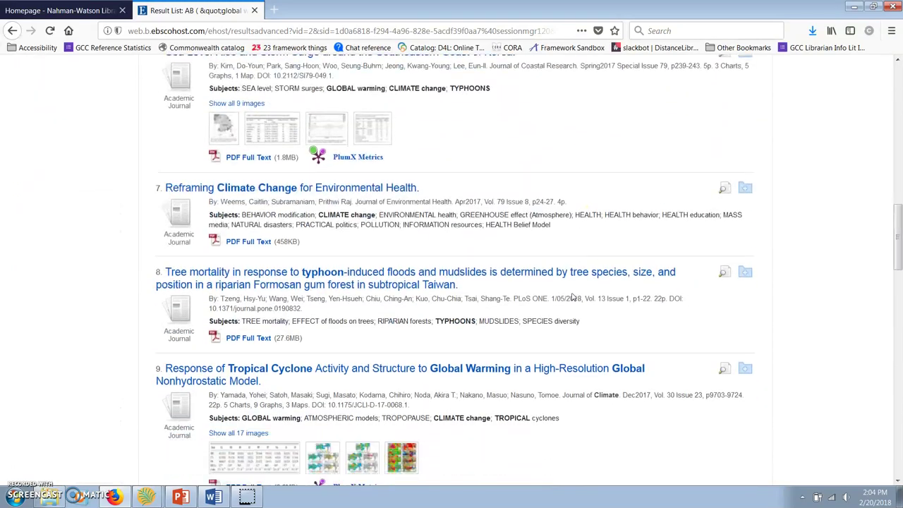
scroll(573, 297, down, 4)
scroll(574, 297, down, 4)
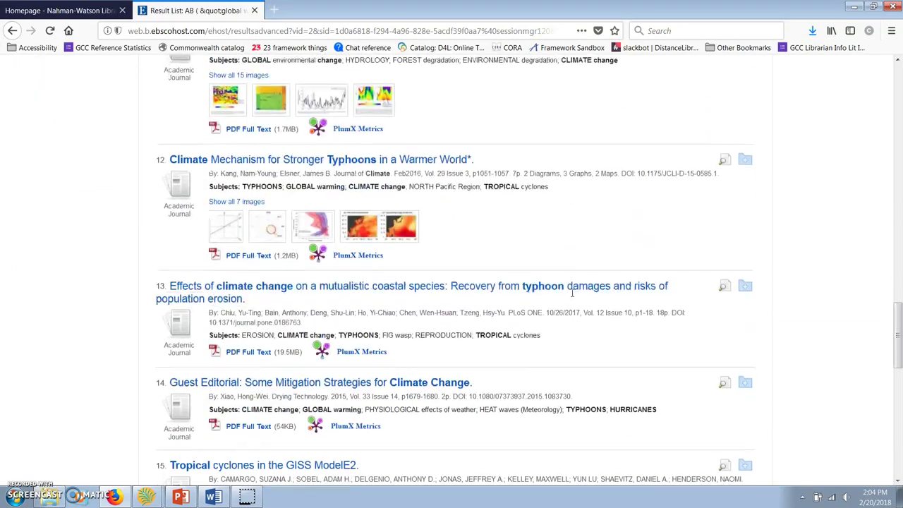
scroll(573, 297, down, 5)
scroll(573, 297, down, 3)
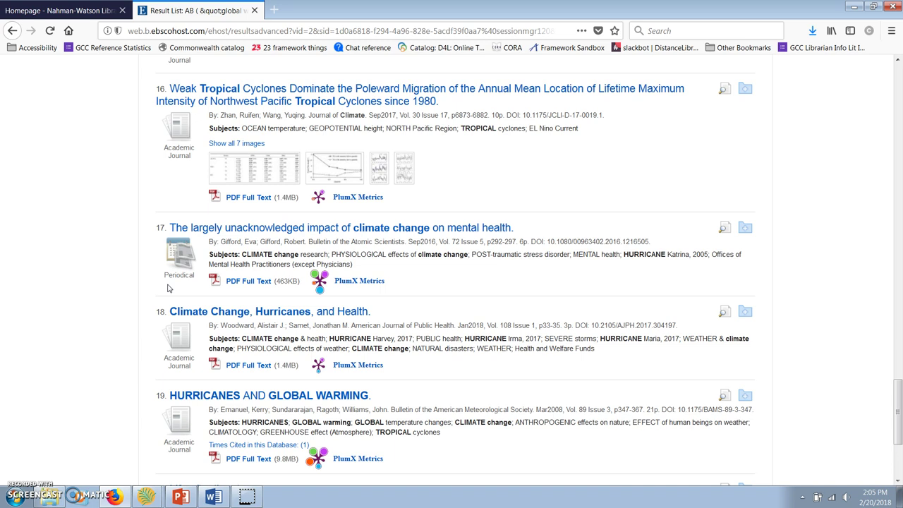
scroll(261, 282, up, 1)
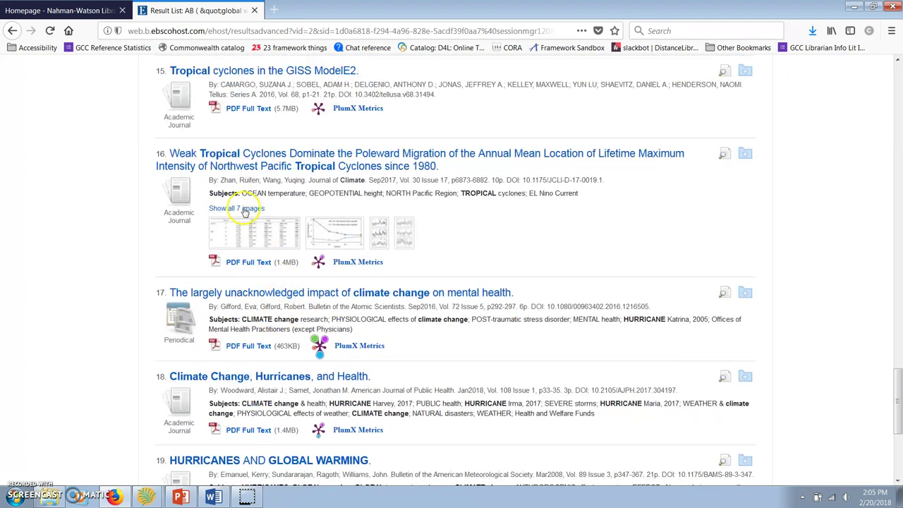
click(311, 168)
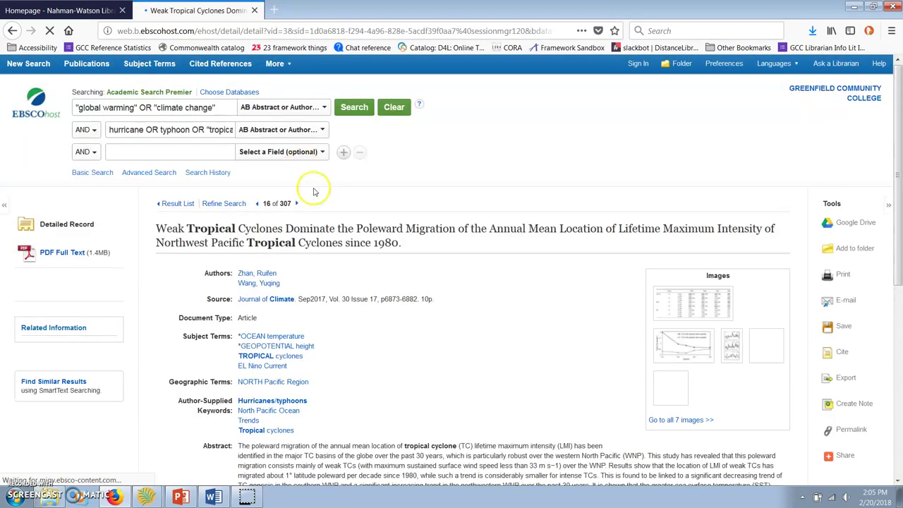
scroll(369, 306, down, 3)
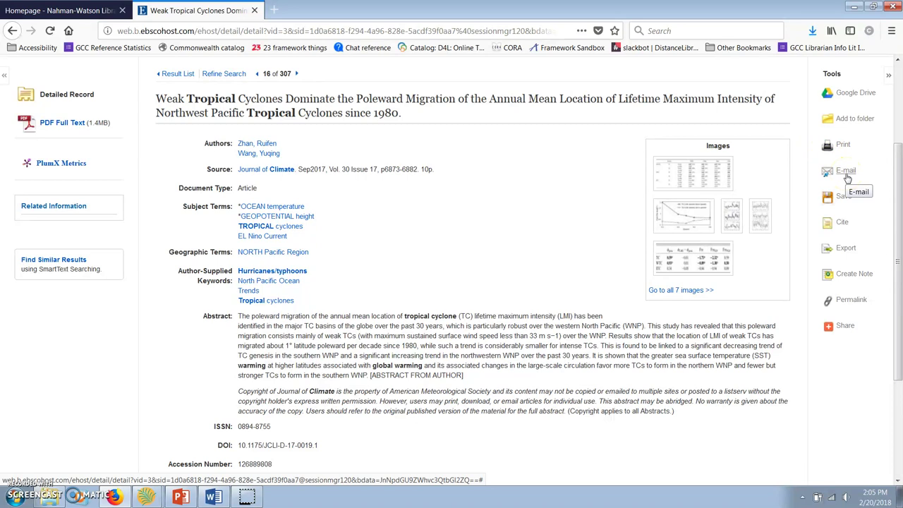
Step: Open the article's e-mail form and set the citation format to APA (American Psychological Assoc.)
click(848, 175)
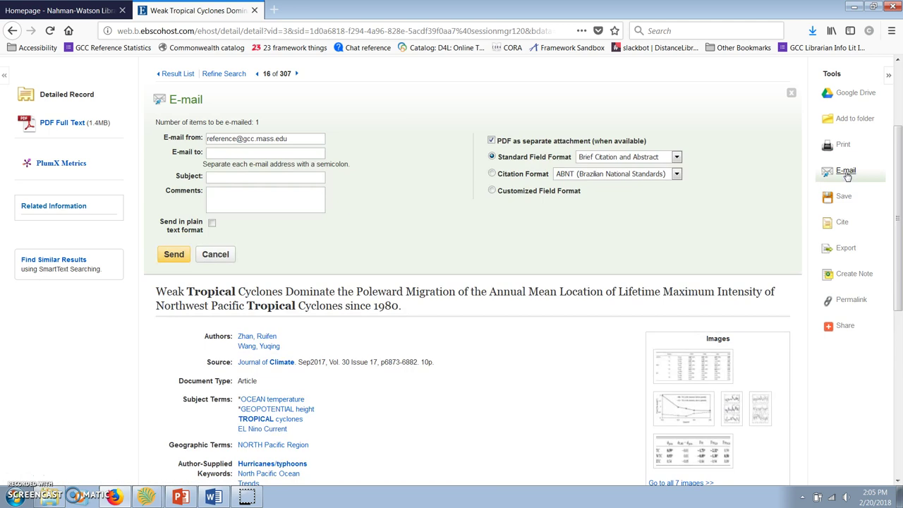
click(223, 157)
click(580, 178)
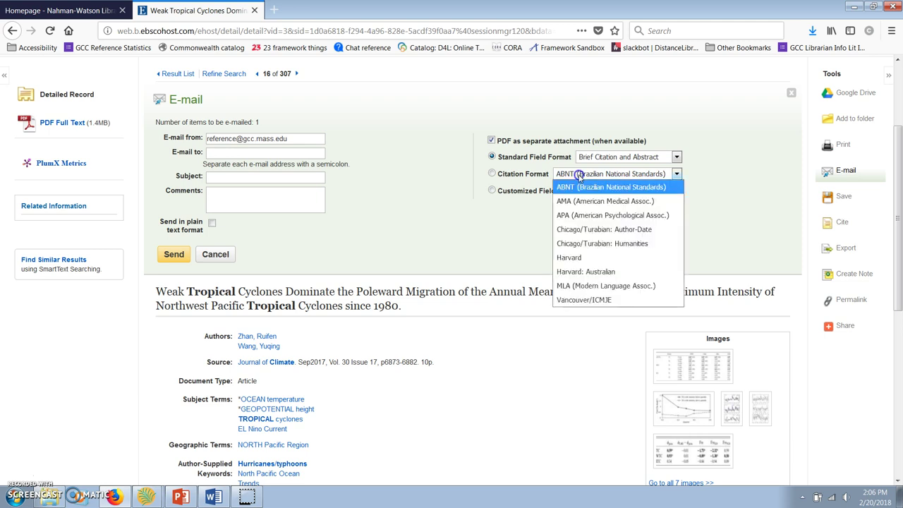
click(580, 216)
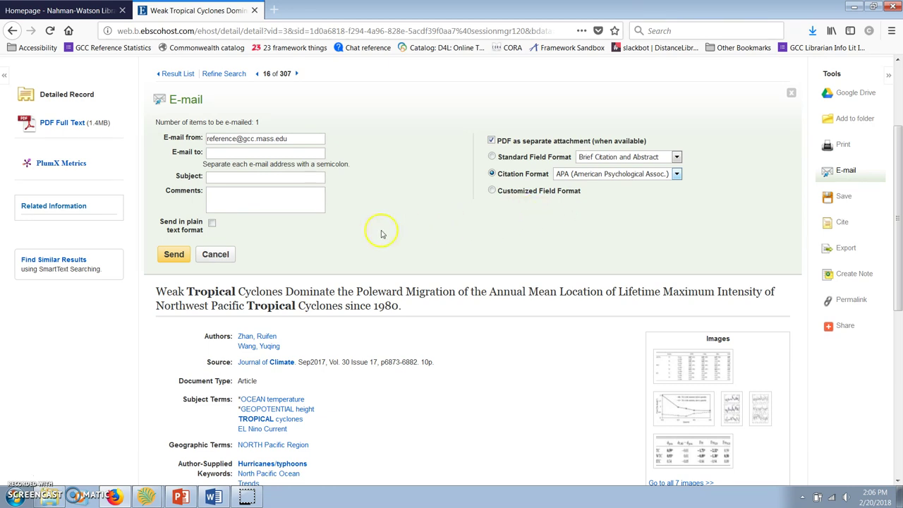
Step: Open the article's PDF full text, and bring up and cancel its print dialog
click(57, 124)
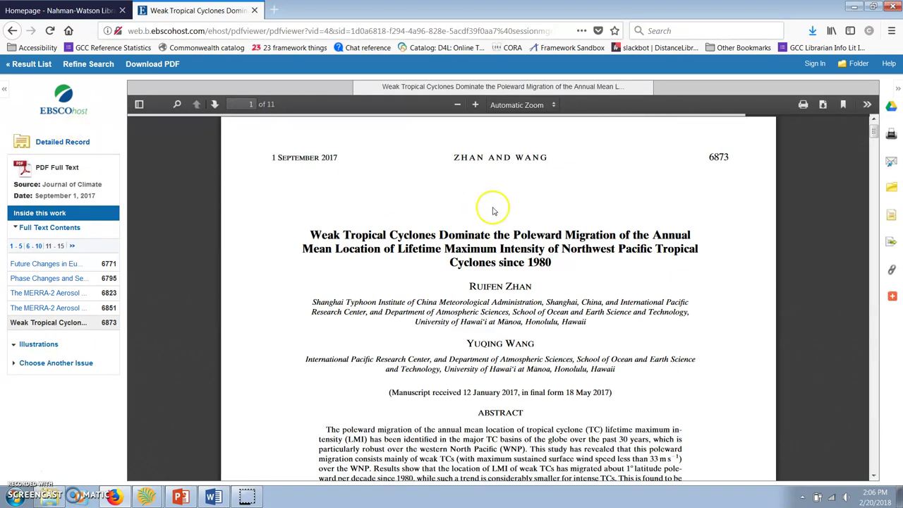
click(803, 105)
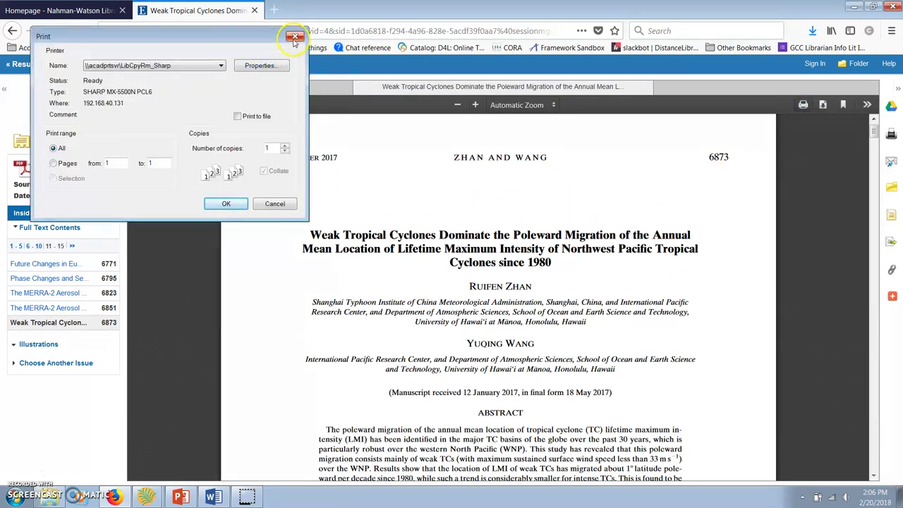
click(295, 37)
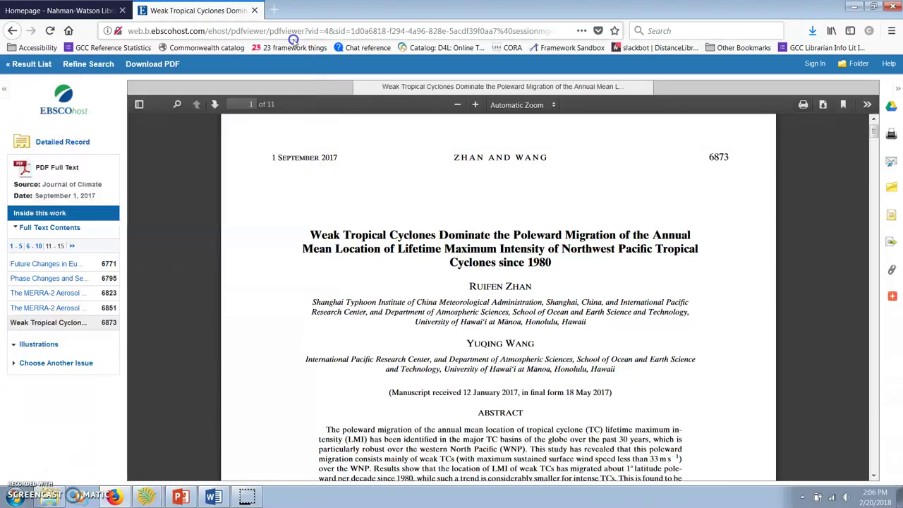
click(293, 151)
Step: Go to the Nahman-Watson Library site's Interlibrary Loan page and examine the journal article request form
click(48, 10)
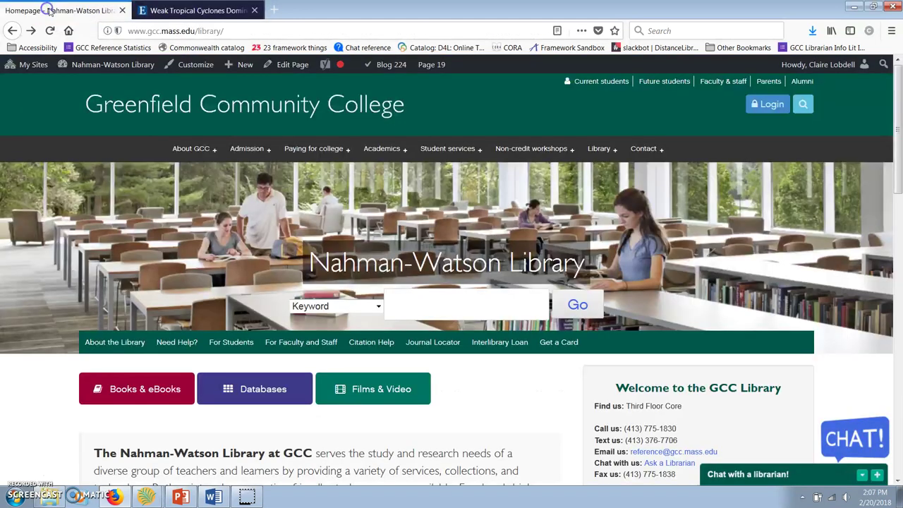
click(510, 344)
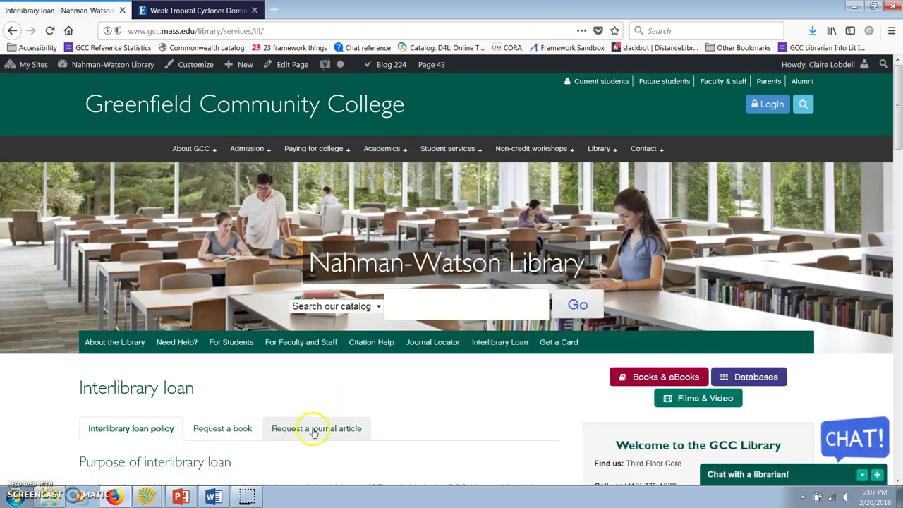
click(344, 425)
scroll(403, 407, down, 2)
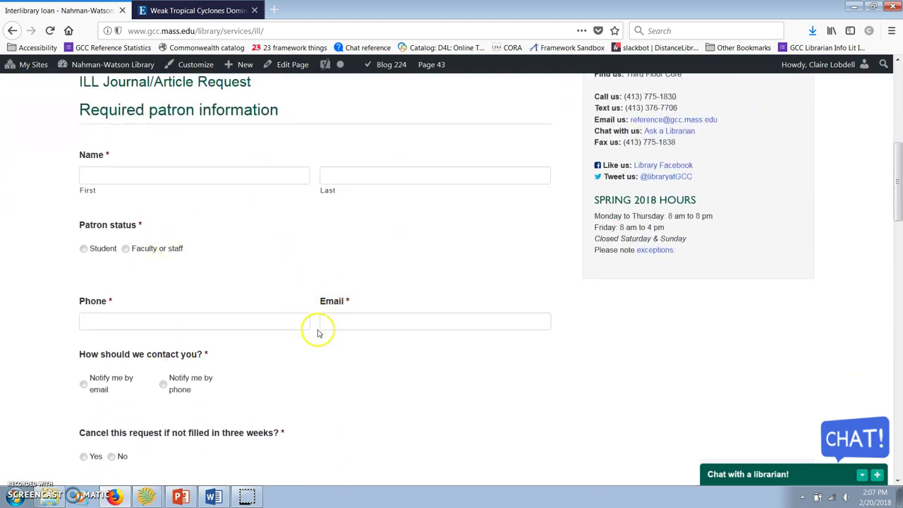
scroll(317, 328, down, 4)
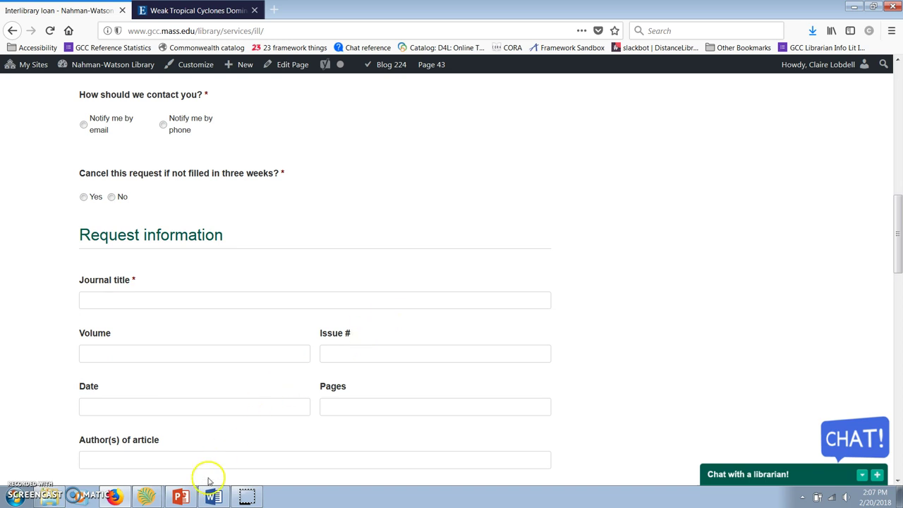
Step: Switch to the PowerPoint presentation and go to the "Thank you!" slide
click(181, 497)
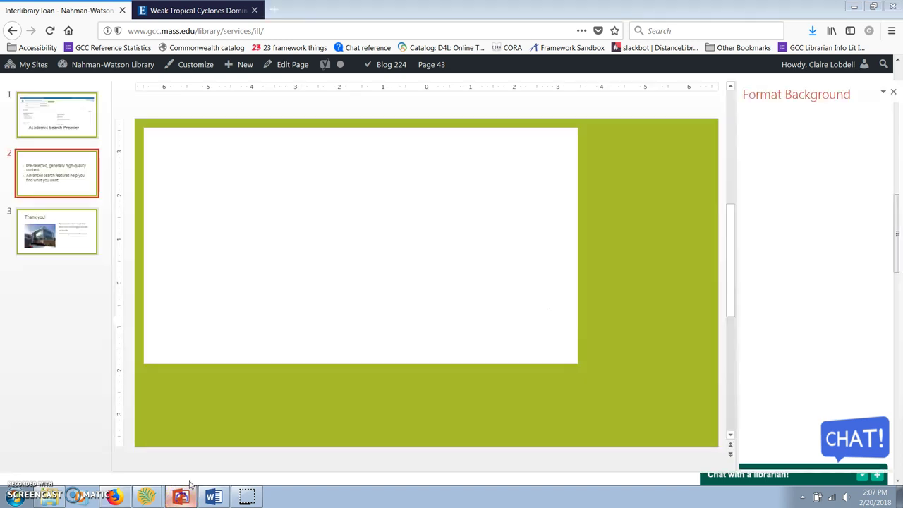
key(Down)
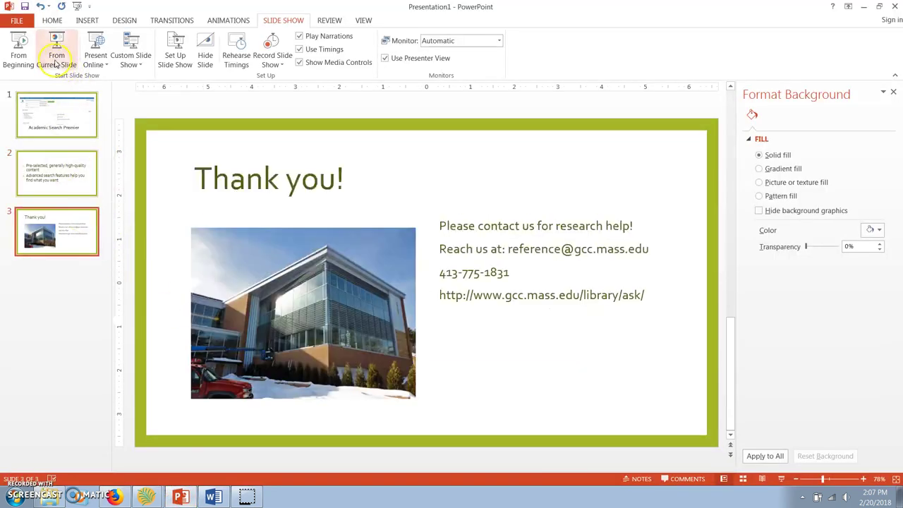